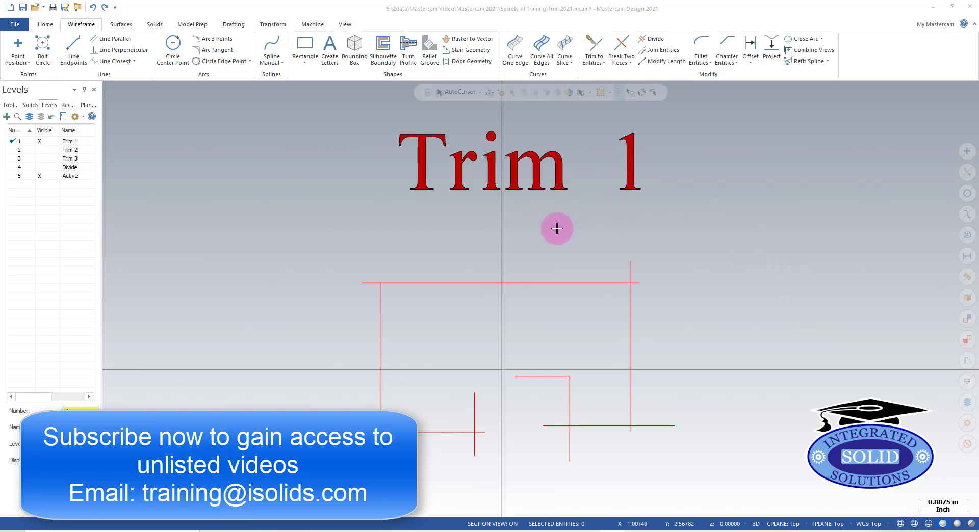
Step: Trim the Trim 1 top and bottom lines back to the verticals for clean outer box corners
left_click(593, 48)
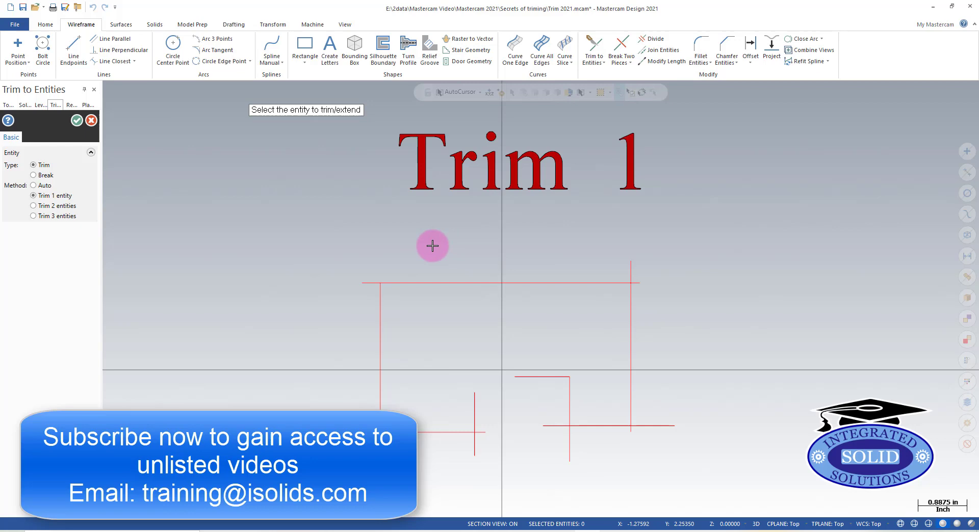
left_click(431, 246)
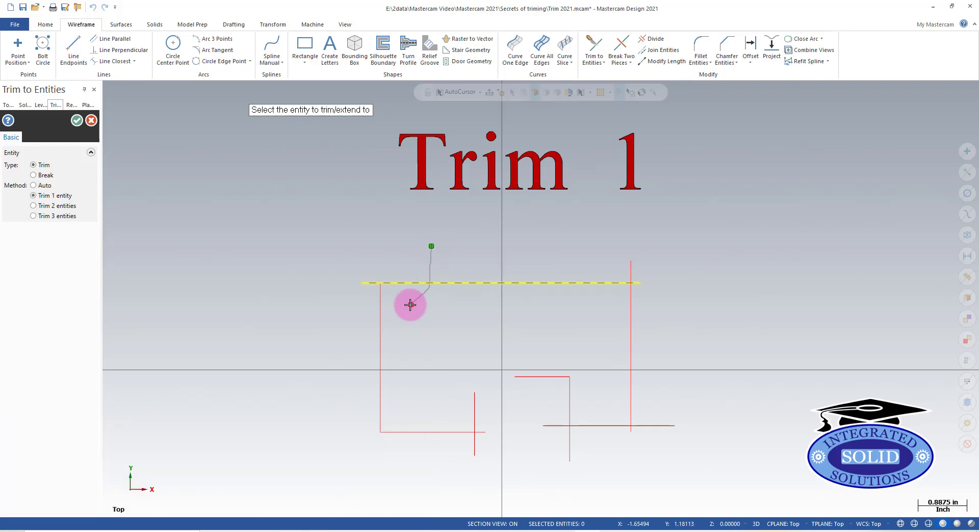
left_click(381, 316)
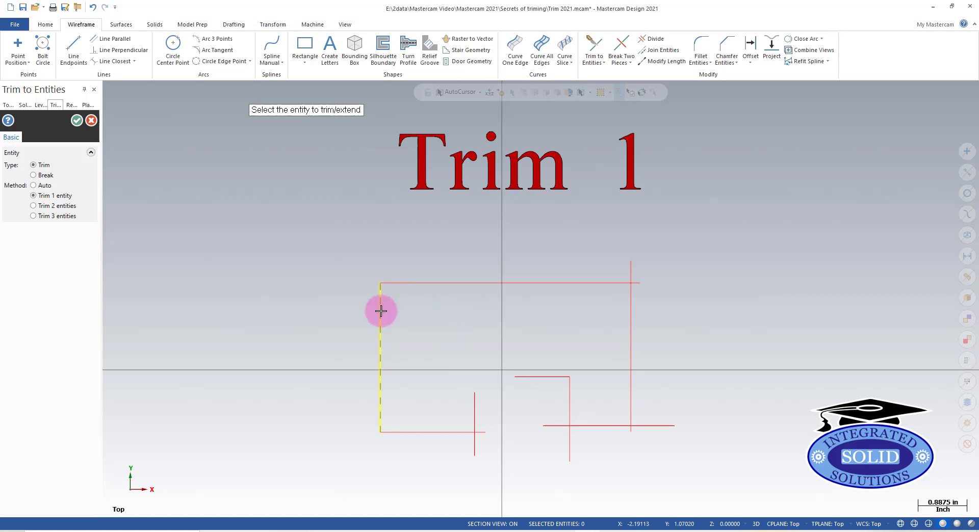
left_click_drag(552, 250, 628, 305)
mouse_move(724, 322)
left_mouse_down()
mouse_move(625, 326)
mouse_move(584, 283)
left_mouse_up()
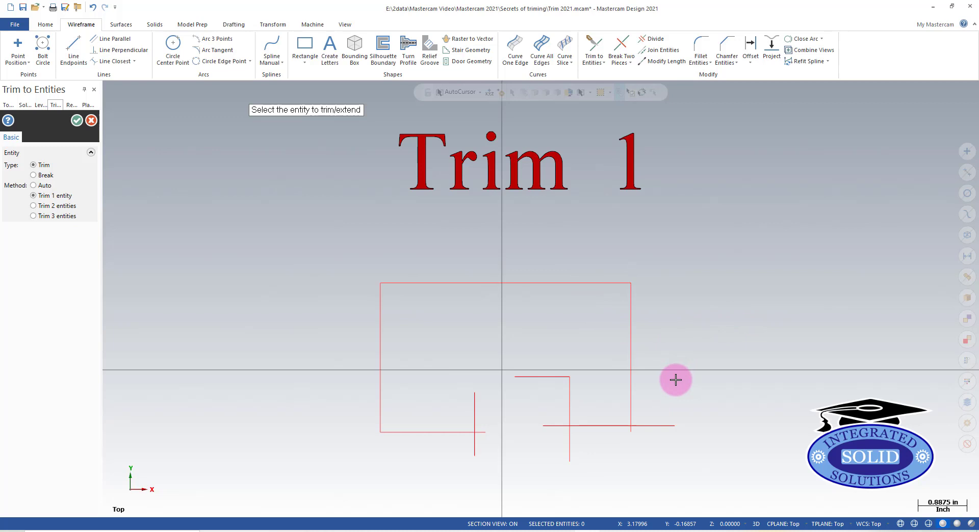
mouse_move(668, 382)
left_mouse_down()
mouse_move(601, 477)
mouse_move(631, 395)
mouse_move(601, 439)
mouse_move(566, 406)
mouse_move(586, 433)
mouse_move(586, 411)
left_mouse_up()
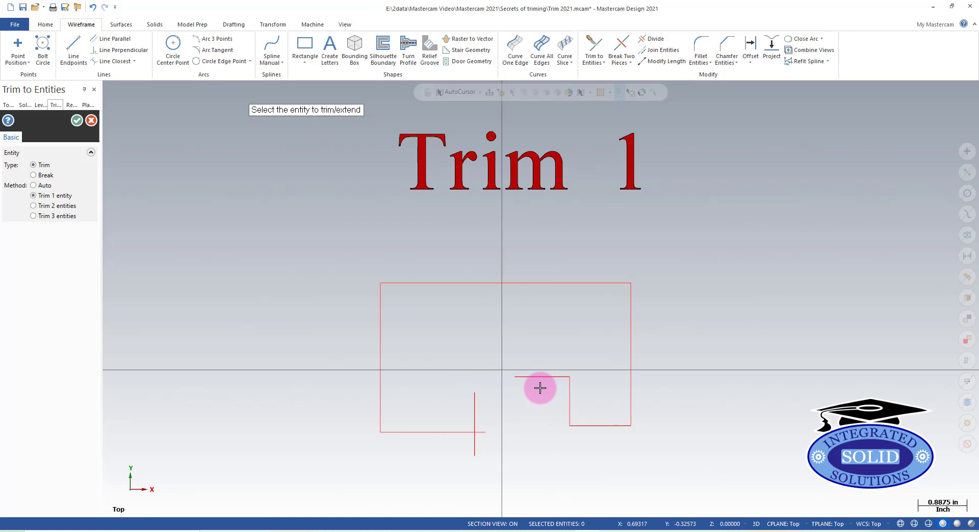
Step: Extend the short top line to the left vertical and trim off the leftover stub
left_click_drag(541, 406, 477, 416)
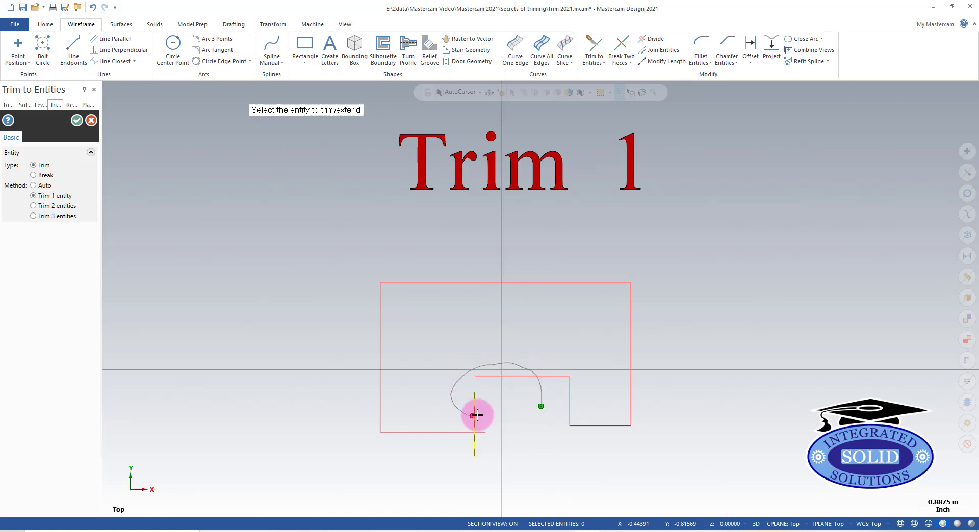
mouse_move(447, 416)
left_mouse_down()
mouse_move(467, 416)
mouse_move(517, 377)
left_mouse_up()
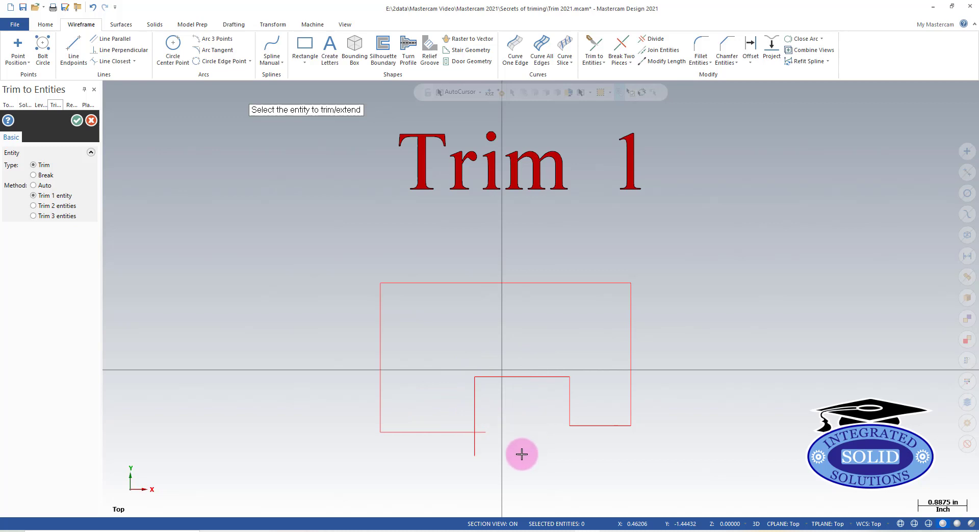
mouse_move(436, 456)
left_mouse_down()
mouse_move(506, 422)
mouse_move(606, 458)
left_mouse_up()
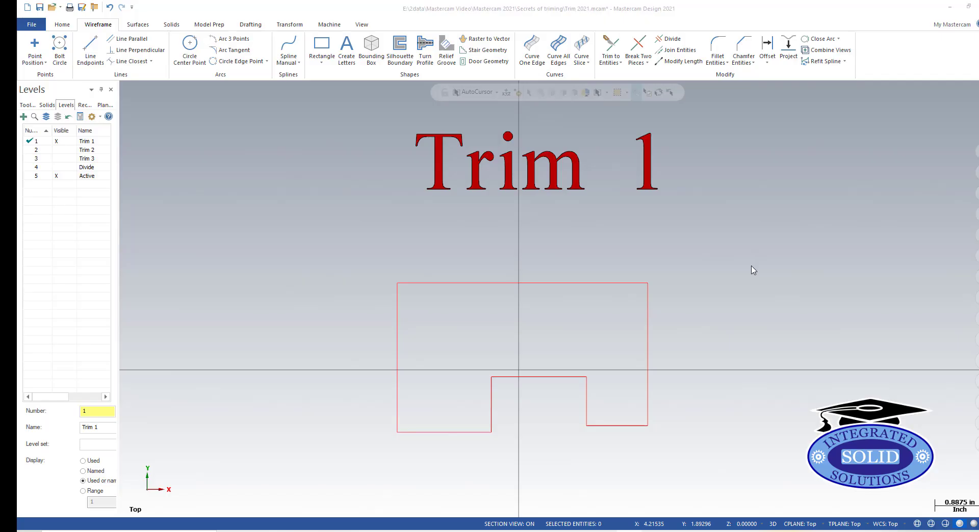
Step: Make the Trim 2 level active and set Trim to Entities to Trim 2 entities
left_click(31, 150)
left_click(56, 141)
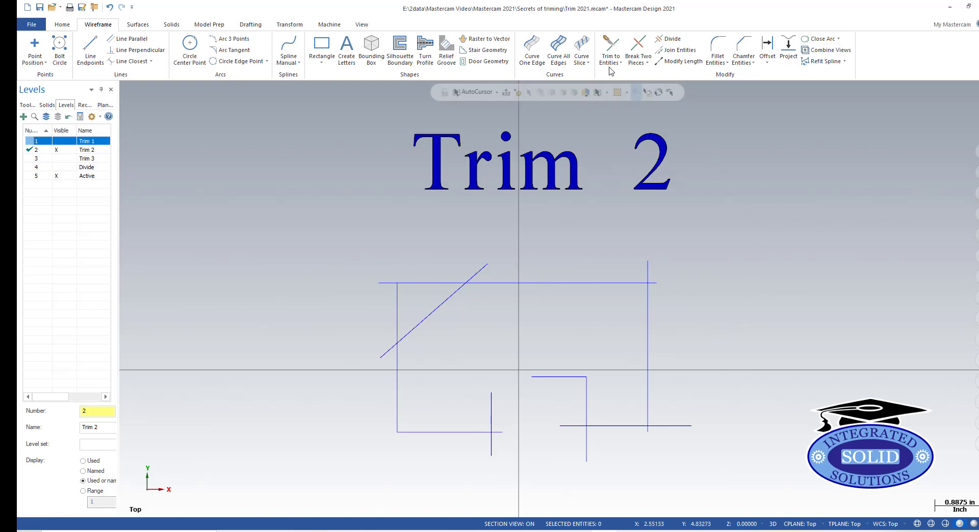
left_click(611, 51)
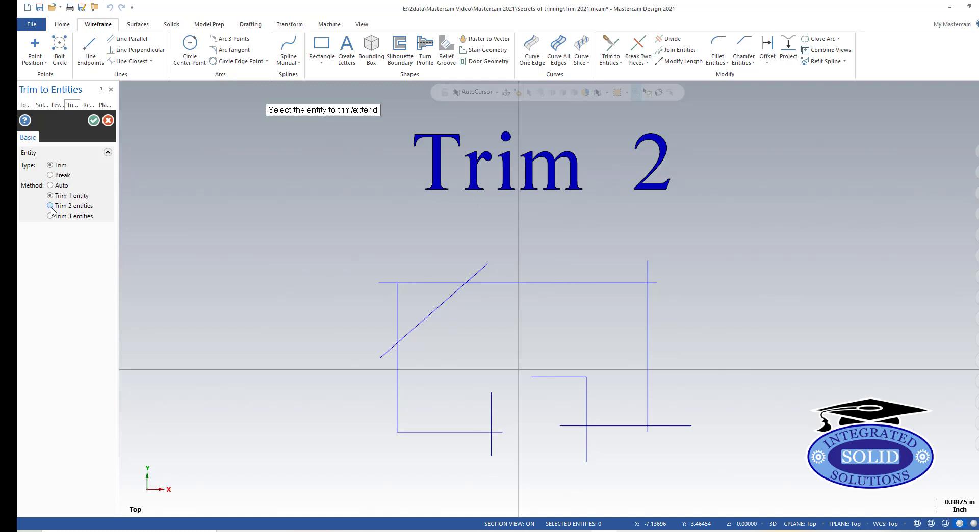
left_click(51, 206)
Step: Trim the Trim 2 top-right, lower-right and bottom-right corners, extending the short horizontal line to the vertical
left_click_drag(595, 244, 681, 327)
left_click_drag(676, 367, 603, 448)
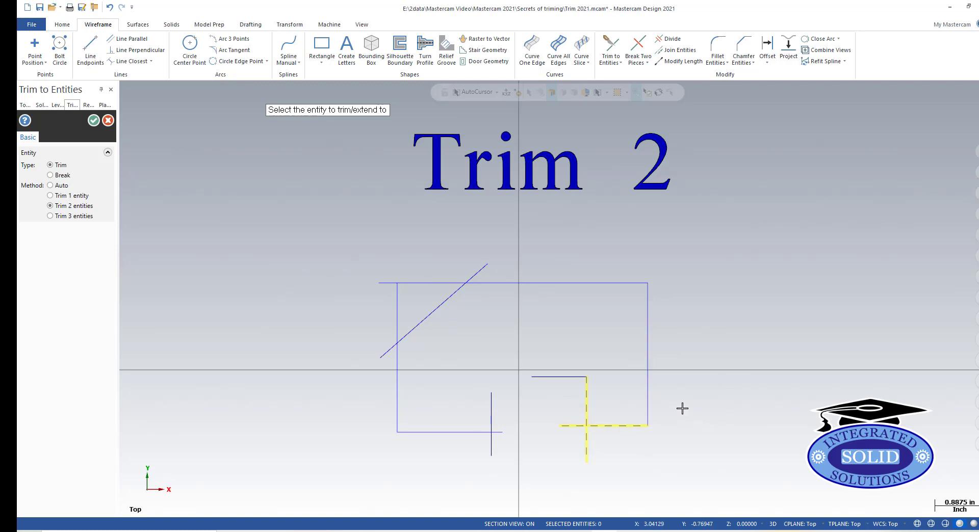
key("Escape")
mouse_move(605, 412)
left_mouse_down()
mouse_move(729, 376)
mouse_move(674, 138)
mouse_move(619, 49)
left_mouse_up()
left_click(619, 50)
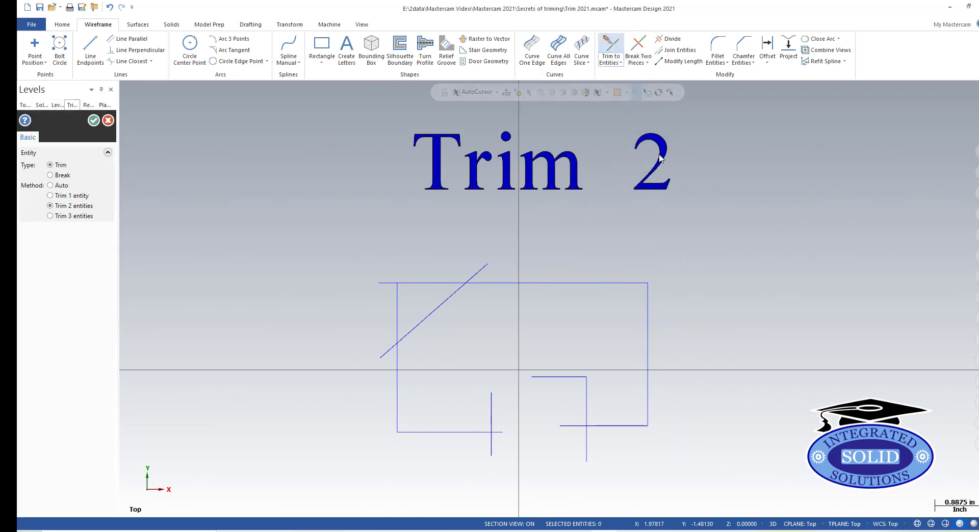
mouse_move(623, 450)
left_mouse_down()
mouse_move(599, 411)
mouse_move(568, 397)
left_mouse_up()
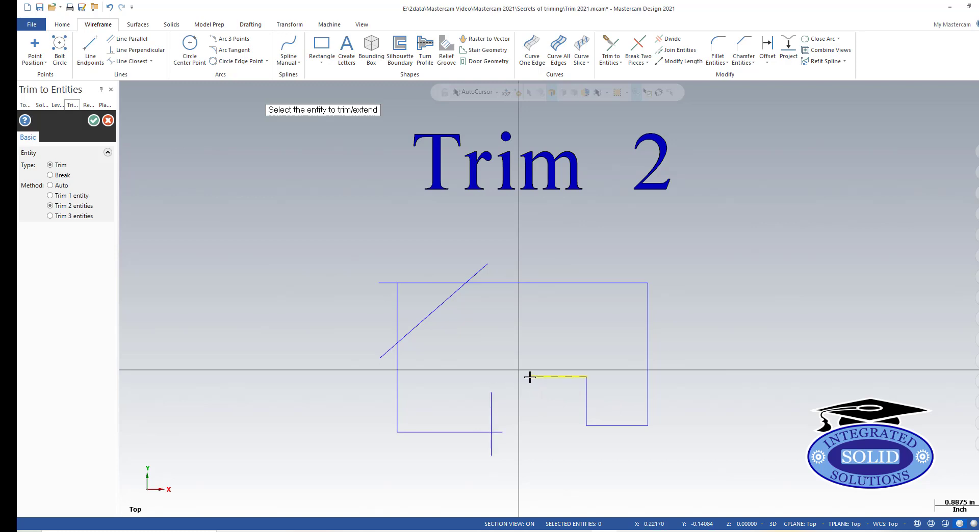
left_click_drag(506, 402, 489, 404)
Step: Trim the Trim 2 bottom-left corner, then join the left line, diagonal and top line into a chamfered corner
key("Escape")
left_click(610, 48)
left_click_drag(449, 452, 531, 392)
left_click_drag(361, 383, 427, 324)
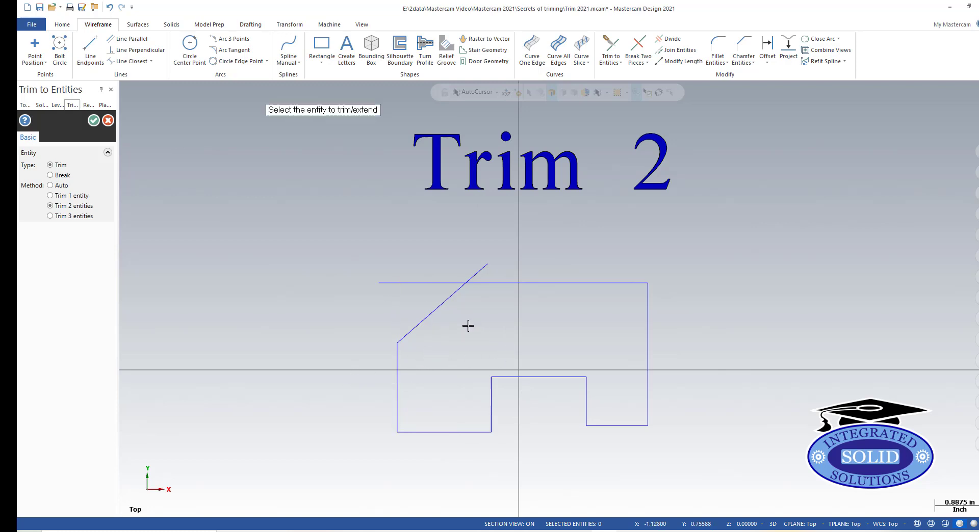
left_click_drag(525, 255, 469, 312)
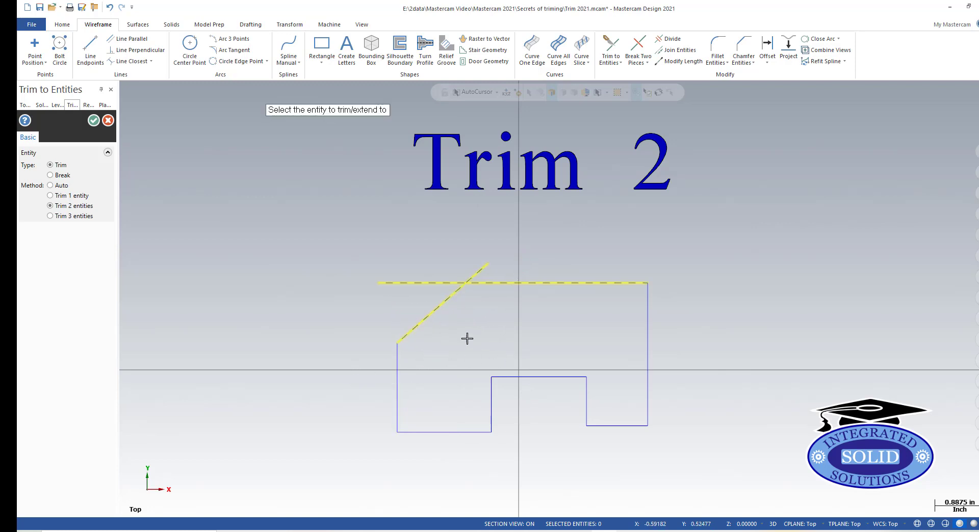
left_click_drag(375, 311, 525, 267)
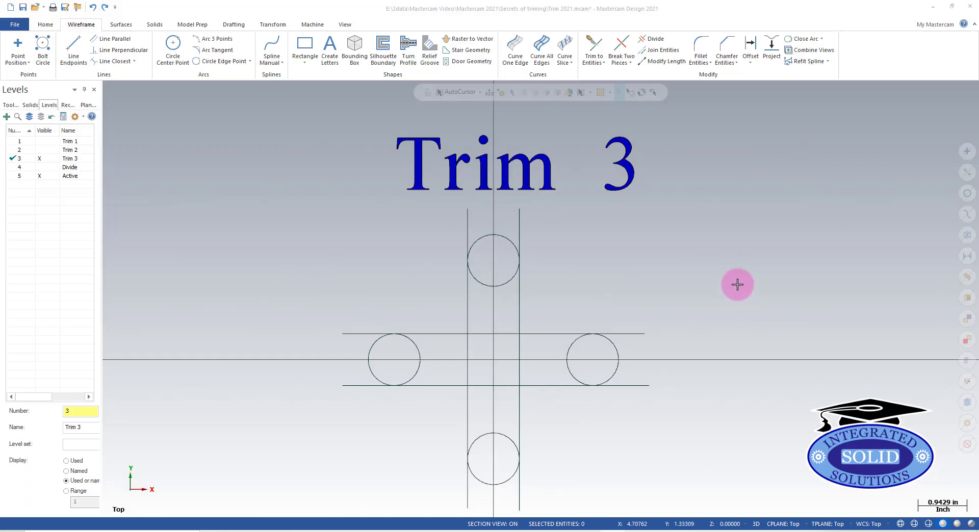
Step: Trim the Trim 3 horizontal and vertical line pairs against their circles into rounded slot ends
left_click(597, 47)
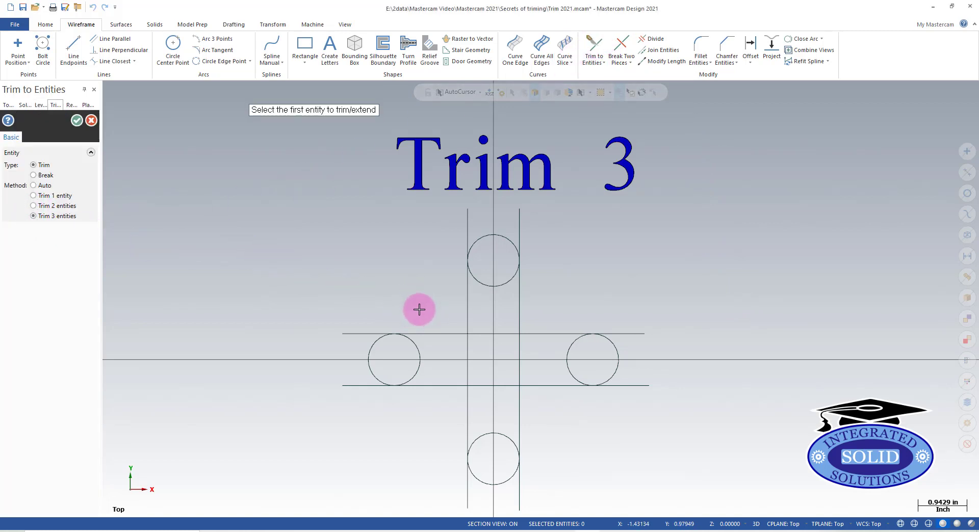
mouse_move(429, 310)
left_mouse_down()
mouse_move(429, 417)
mouse_move(349, 360)
mouse_move(368, 357)
left_mouse_up()
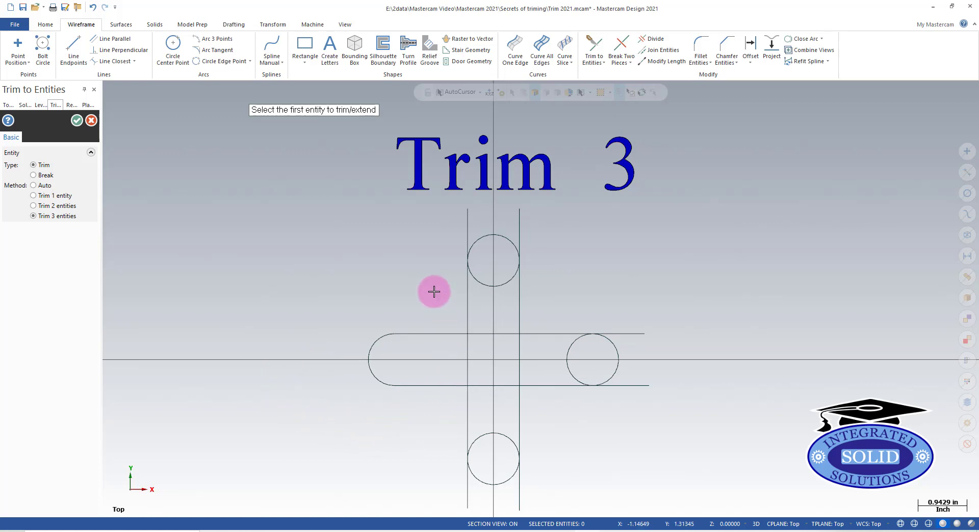
mouse_move(431, 300)
left_mouse_down()
mouse_move(594, 277)
mouse_move(492, 235)
left_mouse_up()
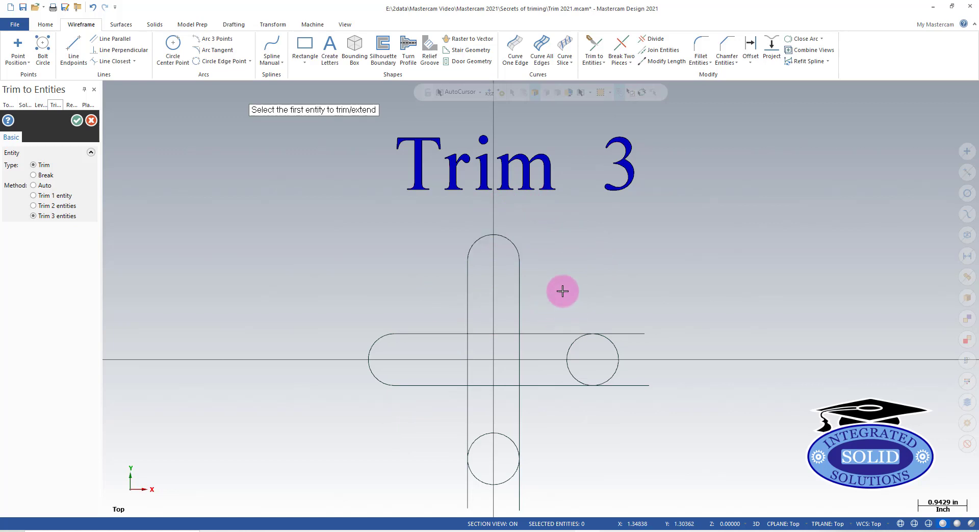
left_click_drag(560, 288, 554, 436)
left_click_drag(625, 444, 658, 367)
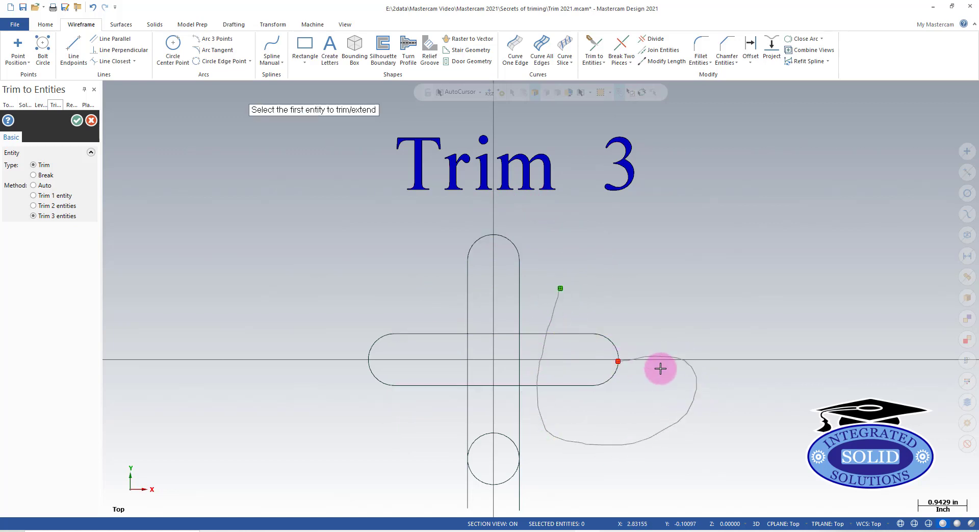
scroll(586, 427, "down", 2)
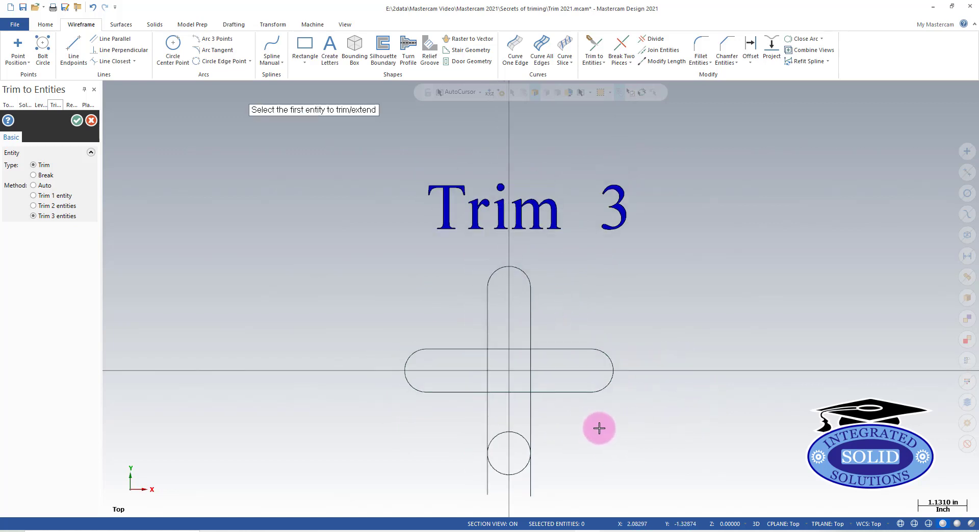
mouse_move(598, 428)
left_mouse_down()
mouse_move(426, 463)
mouse_move(515, 468)
left_mouse_up()
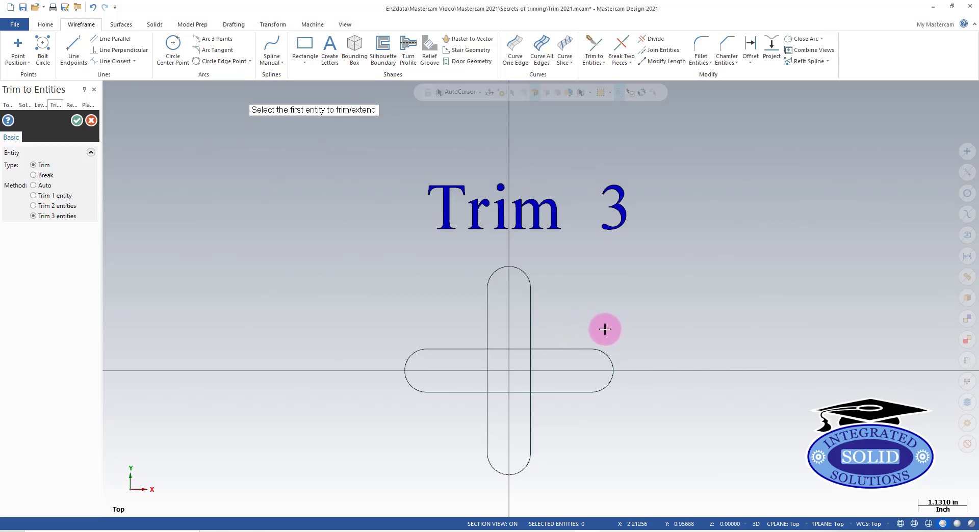
Step: Use Divide to remove the overlapping inner slot edges where the two slots cross
key("Escape")
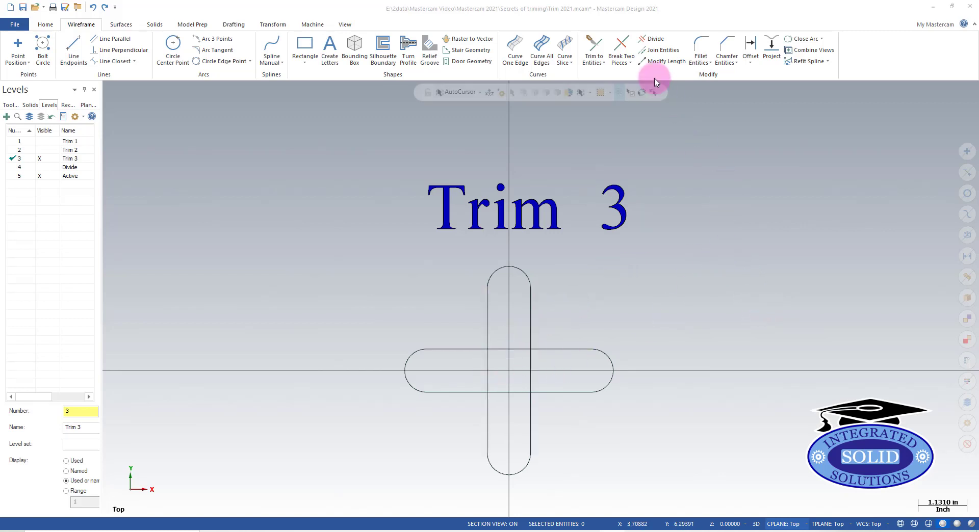
left_click(651, 39)
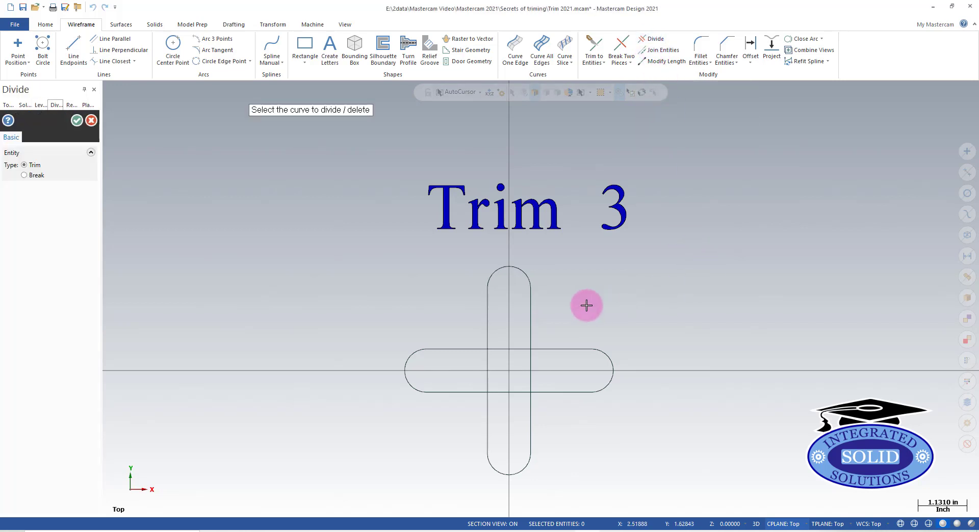
left_click(512, 349)
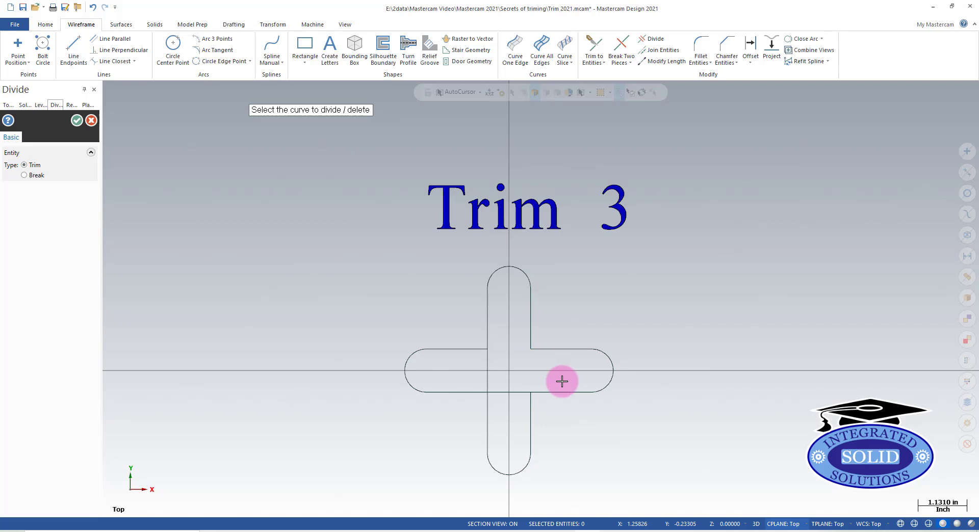
mouse_move(533, 371)
left_mouse_down()
mouse_move(504, 389)
mouse_move(484, 374)
left_mouse_up()
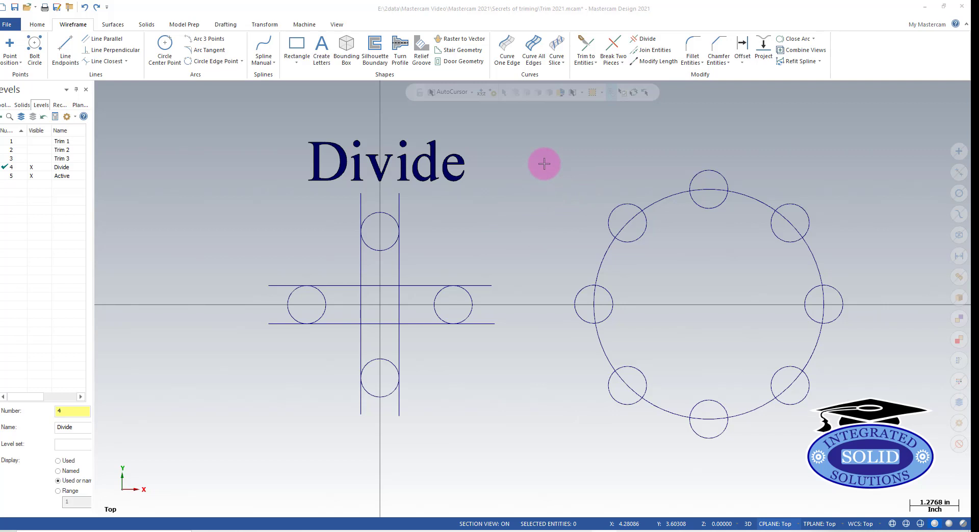
Step: Divide away the line stubs beyond the four circles and the inner arcs, leaving a rounded cross
left_click(645, 38)
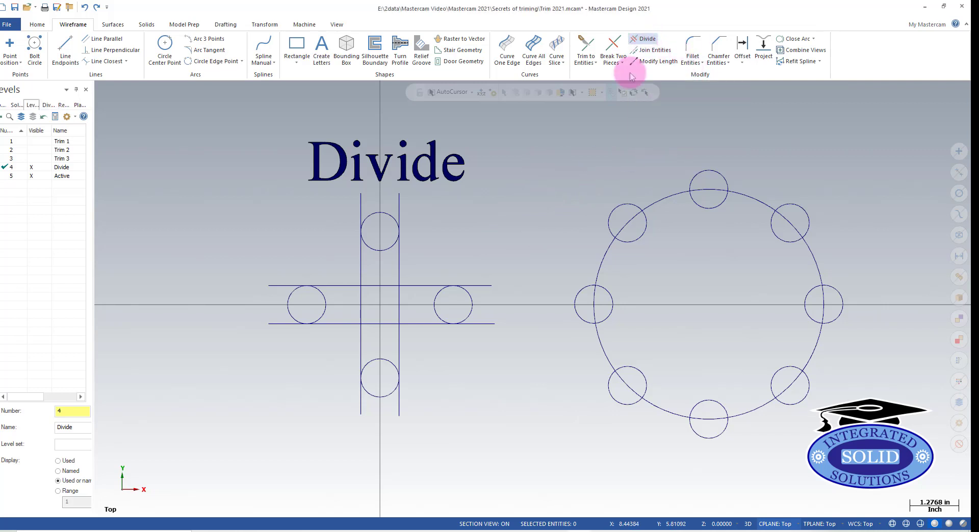
left_click(399, 204)
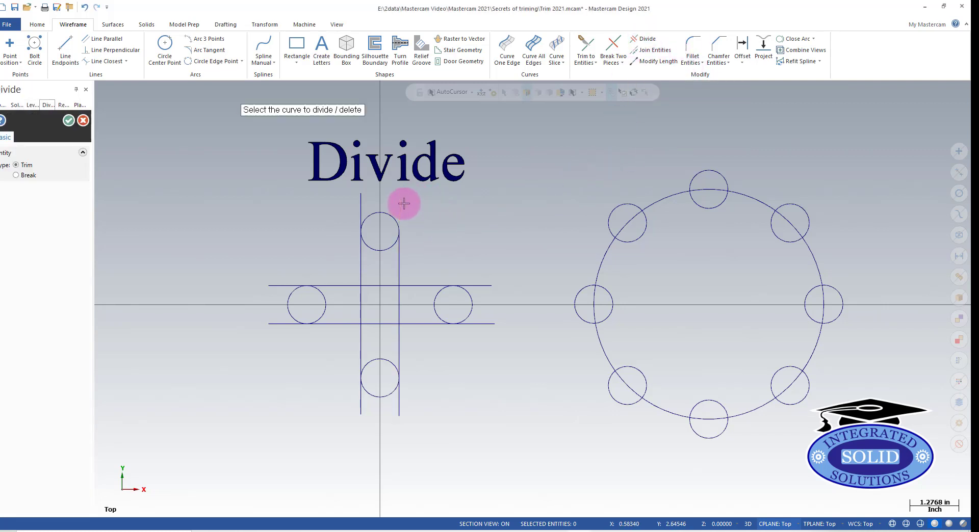
left_click(361, 201)
left_click_drag(315, 198, 275, 257)
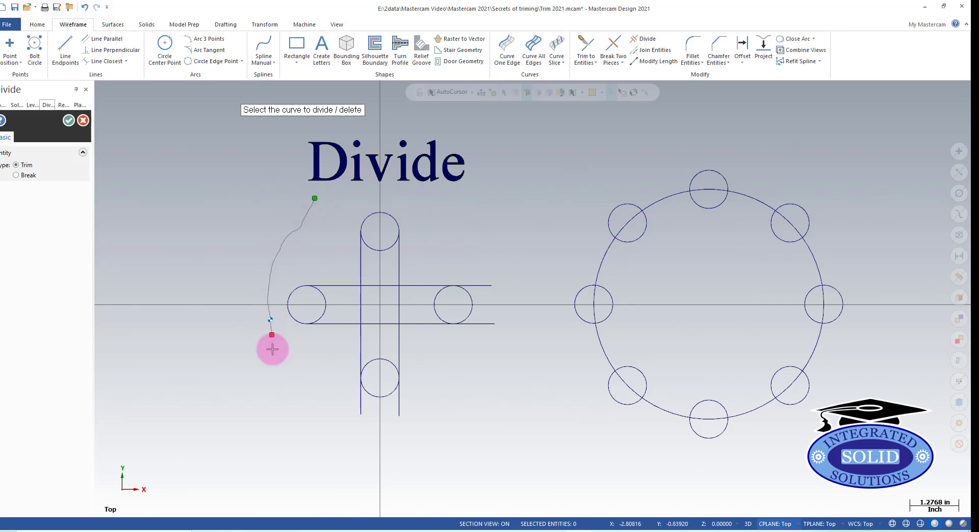
mouse_move(273, 349)
left_mouse_down()
mouse_move(480, 303)
mouse_move(502, 264)
left_mouse_up()
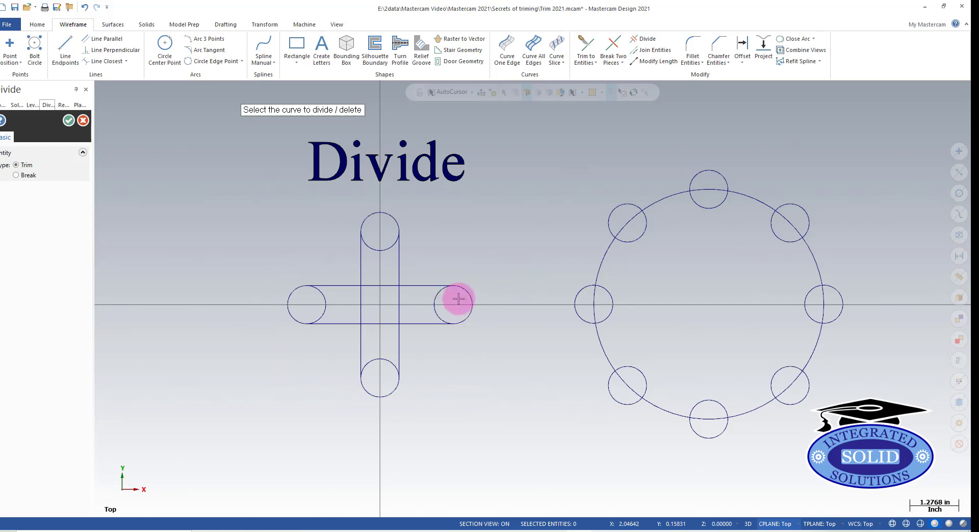
left_click_drag(458, 300, 306, 300)
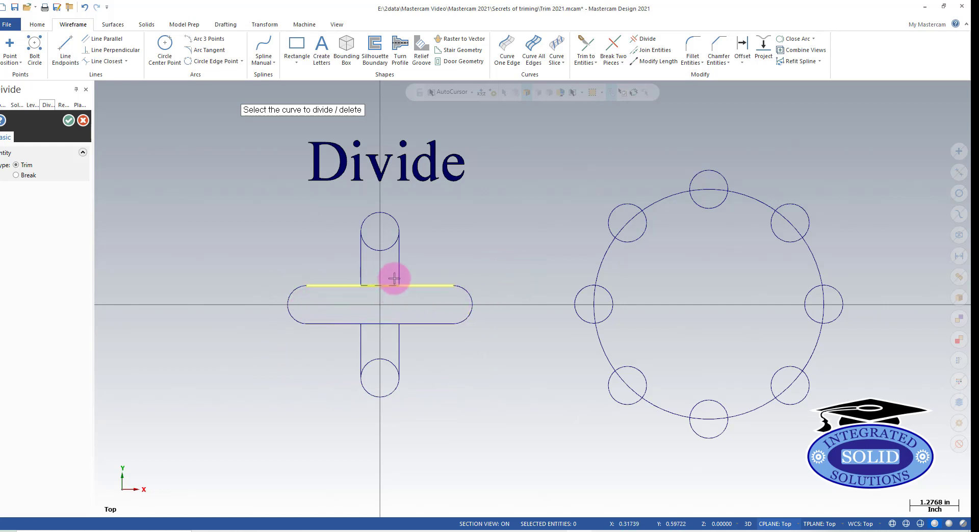
left_click_drag(387, 230, 377, 390)
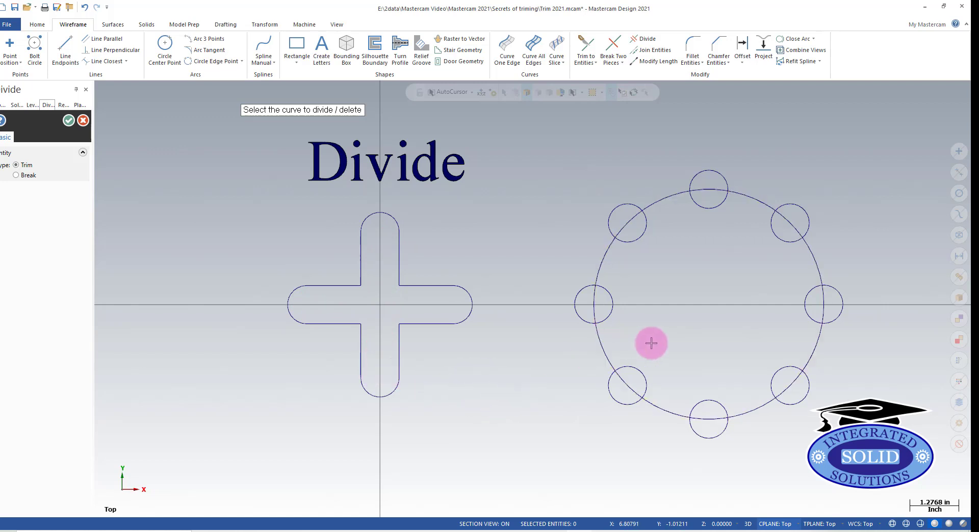
Step: Divide away the inner arcs of the left, upper-left and top small circles
left_click(609, 316)
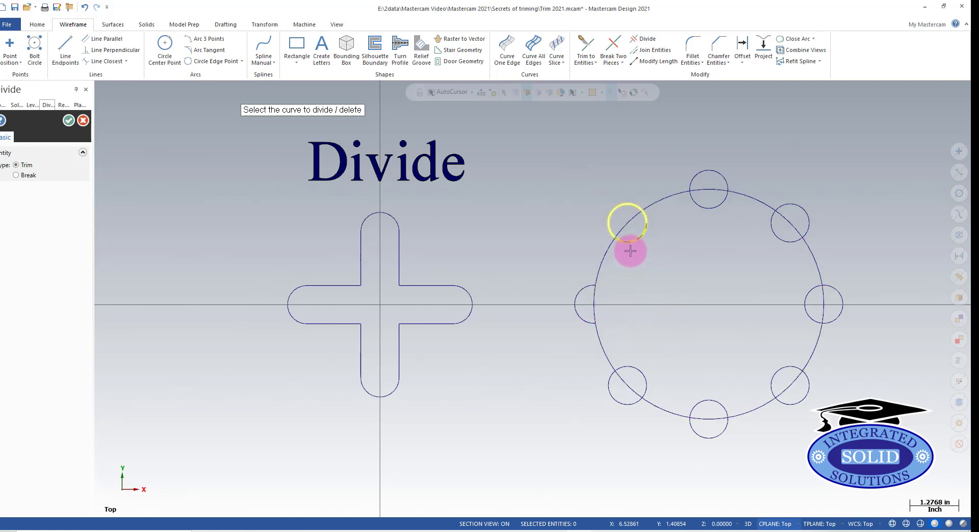
left_click(636, 240)
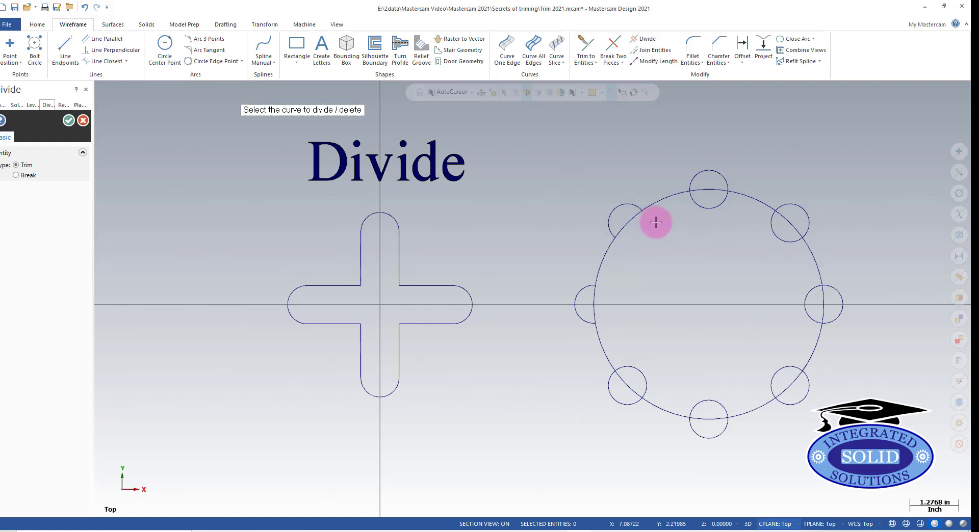
mouse_move(628, 224)
left_mouse_down()
mouse_move(704, 207)
mouse_move(818, 303)
mouse_move(795, 382)
mouse_move(754, 377)
mouse_move(677, 207)
mouse_move(641, 38)
left_mouse_up()
key("Escape")
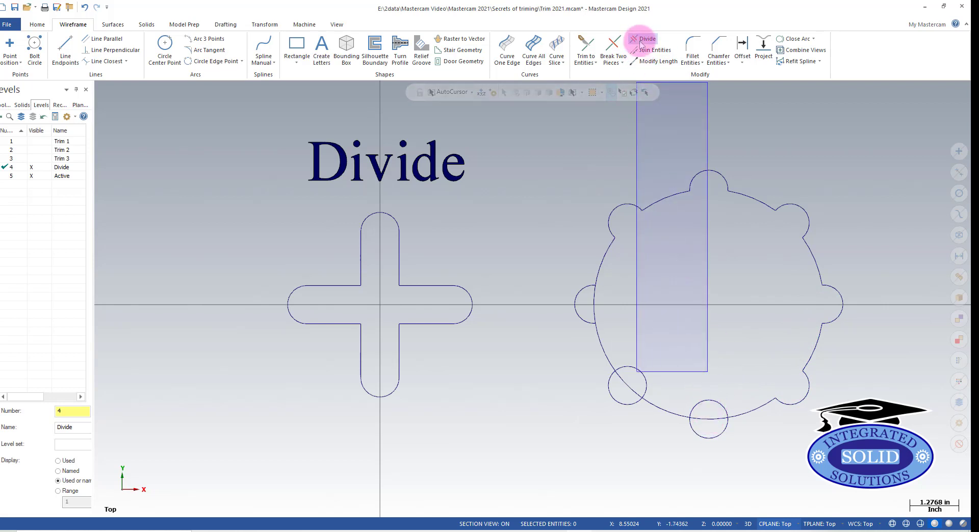
Step: Remove the large circle's arcs inside the lower-left and left lobes, undoing one mistaken trim
left_click(644, 39)
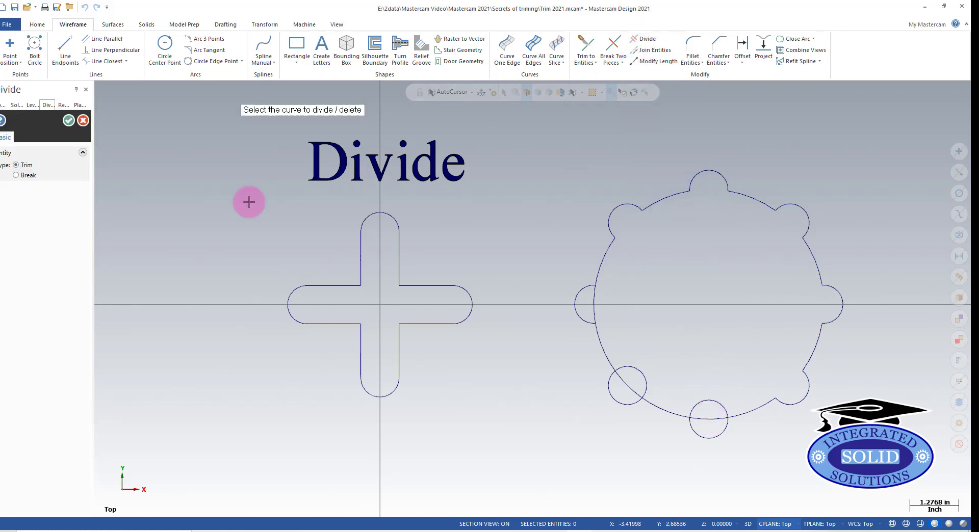
left_click(708, 401)
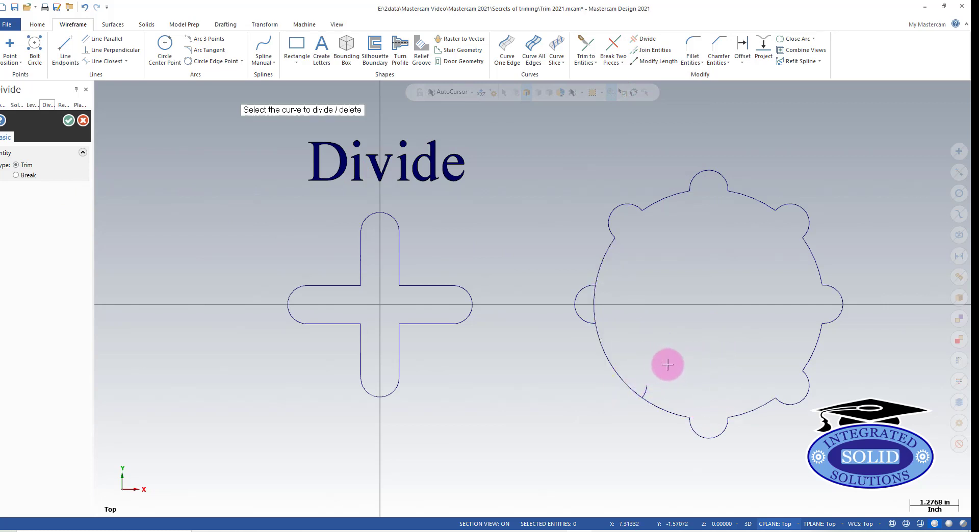
key("ctrl+z")
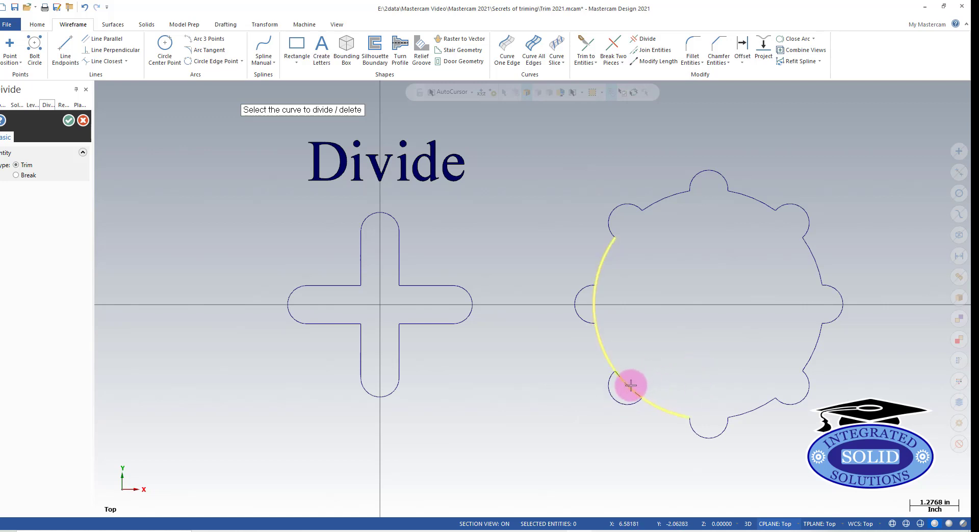
left_click(629, 387)
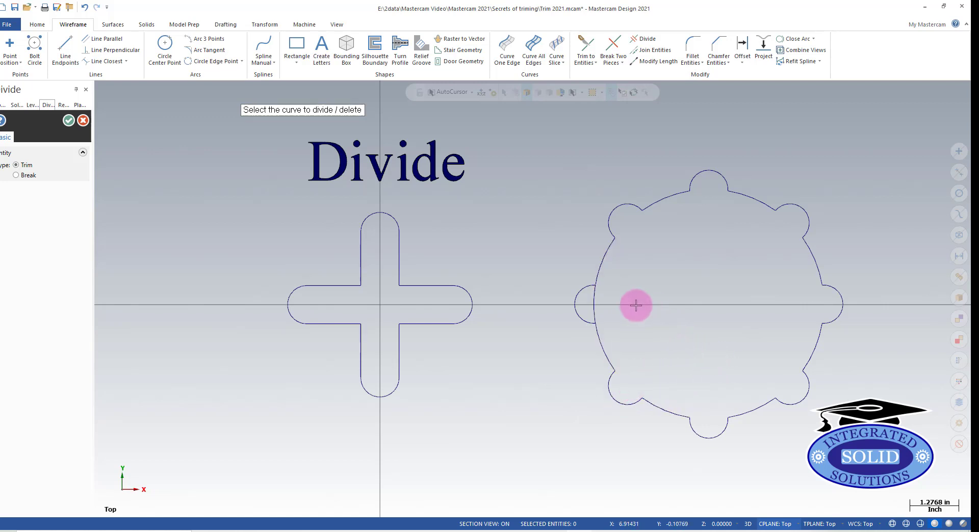
left_click(596, 308)
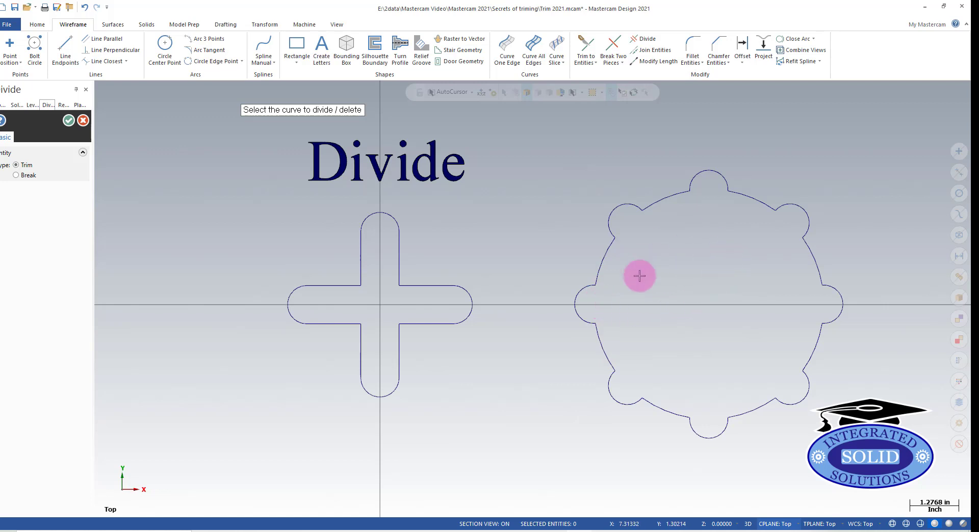